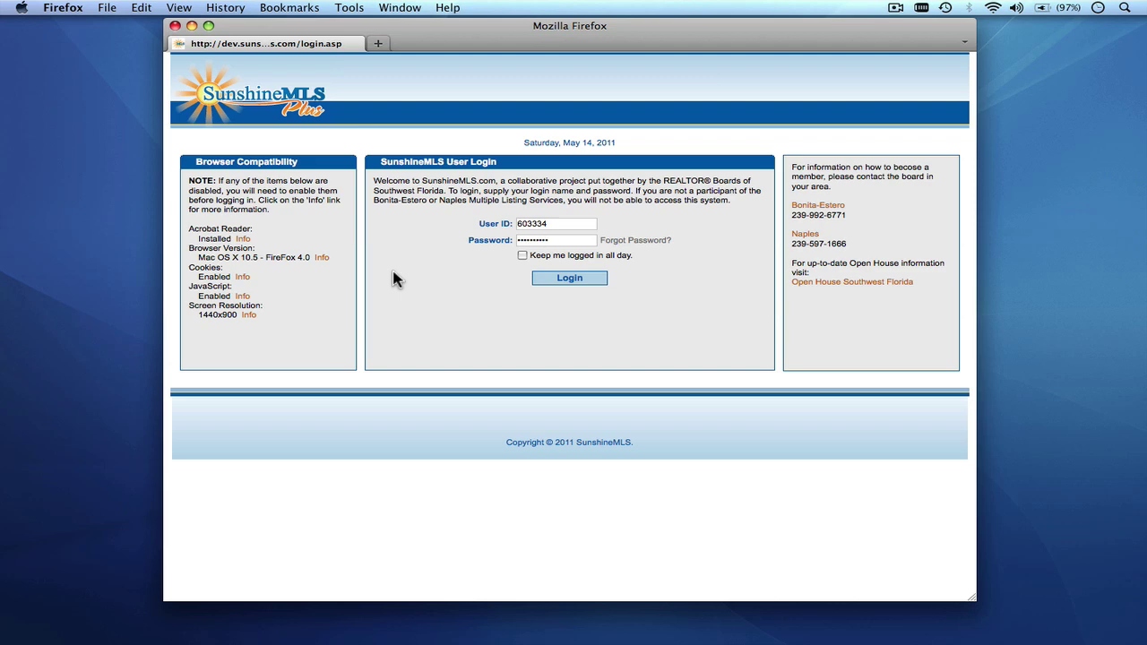
# Step: Log in to SunshineMLS and open the Prospecting page to review the existing profiles
pyautogui.click(568, 279)
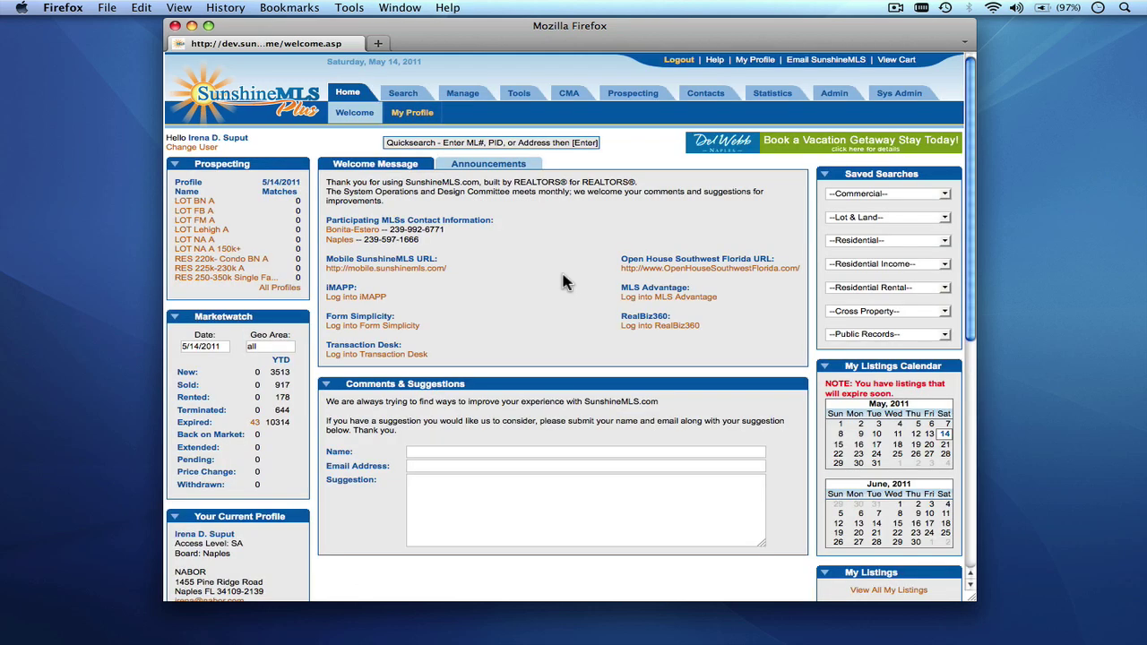
pyautogui.click(633, 101)
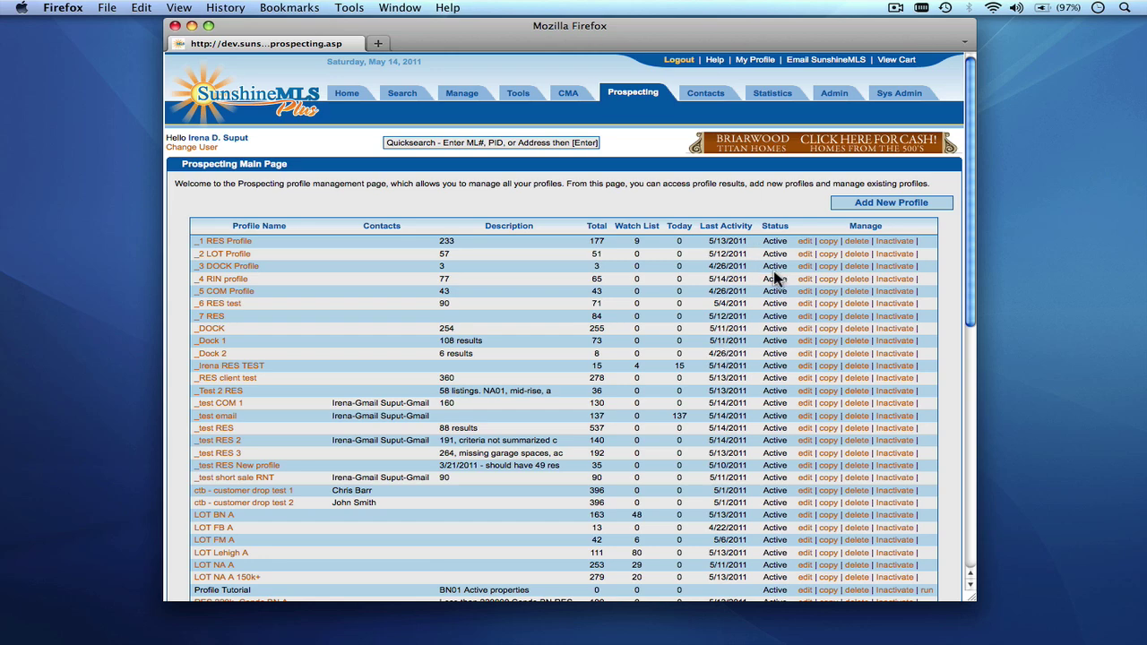
pyautogui.scroll(-5, 773, 271)
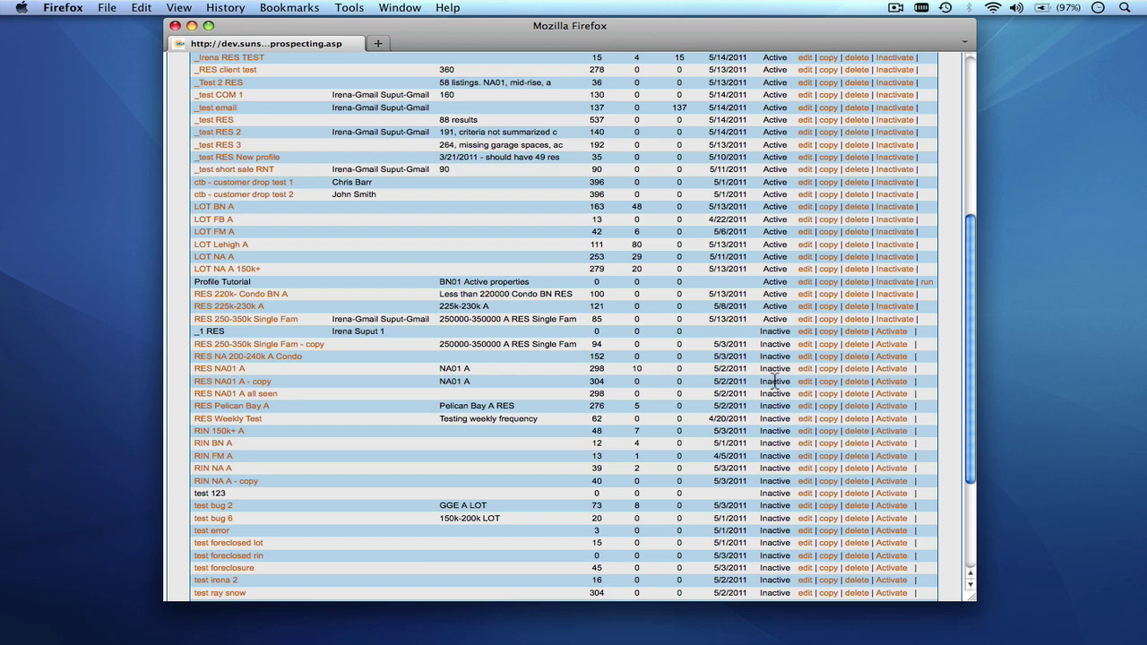
pyautogui.scroll(5, 775, 380)
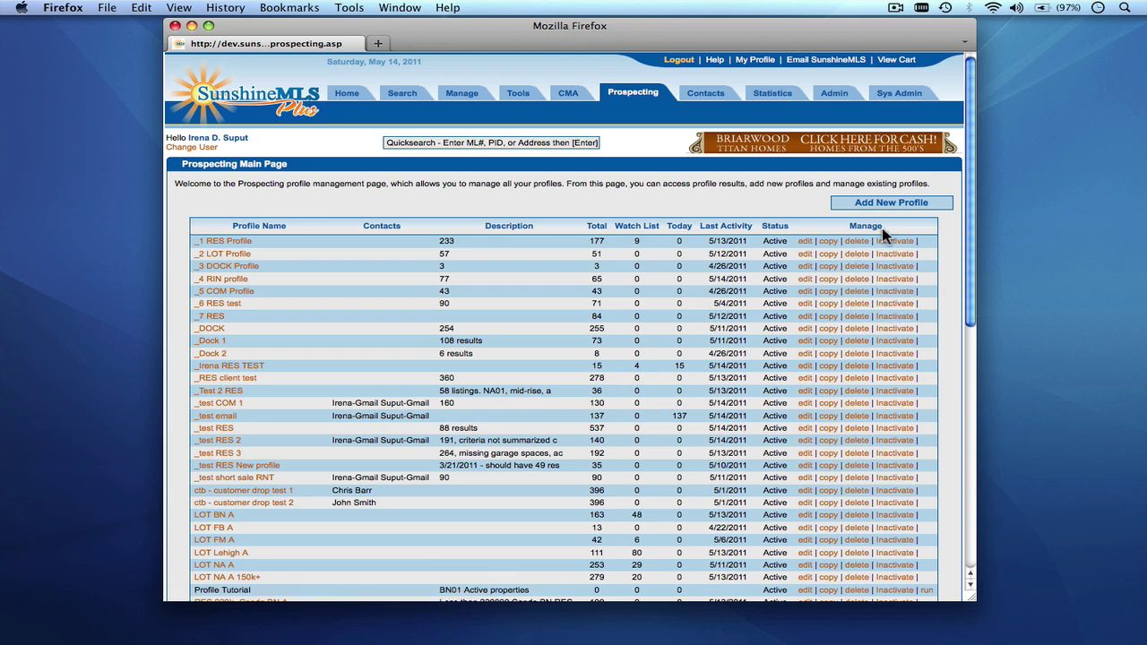
# Step: Add a new prospecting profile named "Prospecting Tutorial" with the description "BN01 Active properties"
pyautogui.click(900, 204)
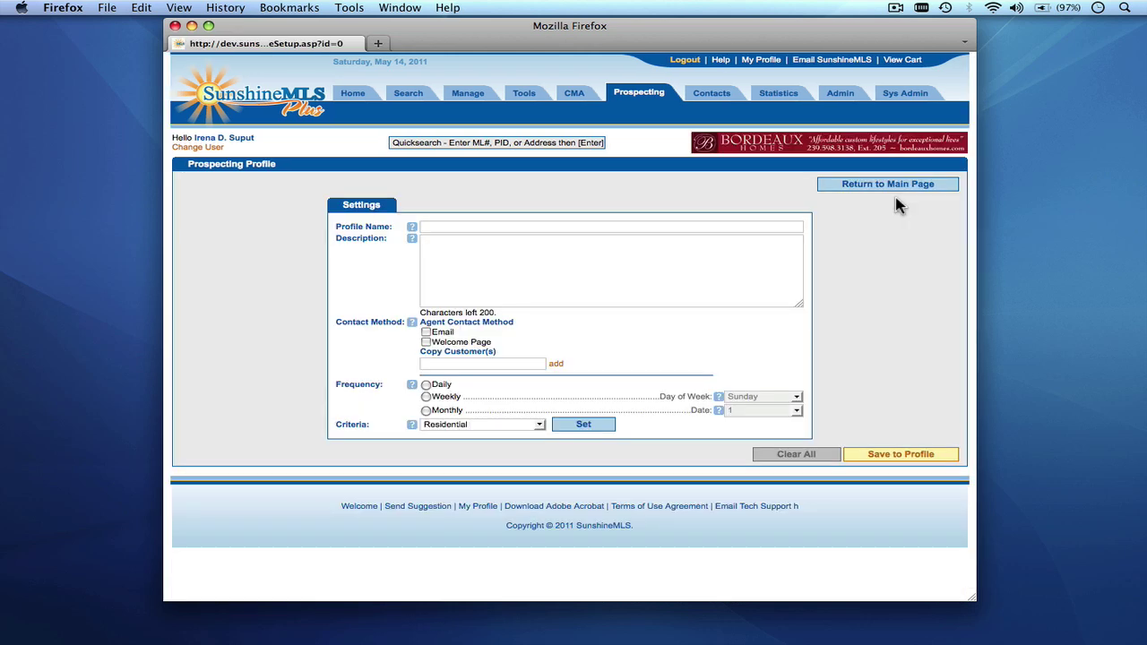
pyautogui.click(668, 226)
pyautogui.write('Prospe')
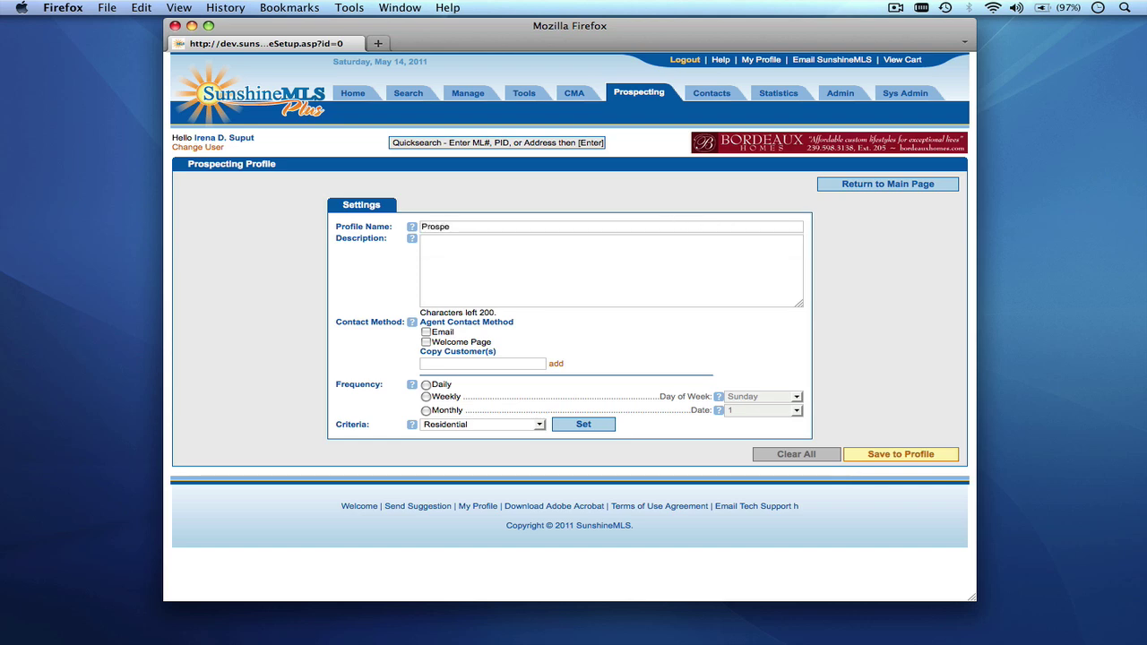
pyautogui.write('cting Tutorial')
pyautogui.click(423, 240)
pyautogui.write('BN01 Active pr')
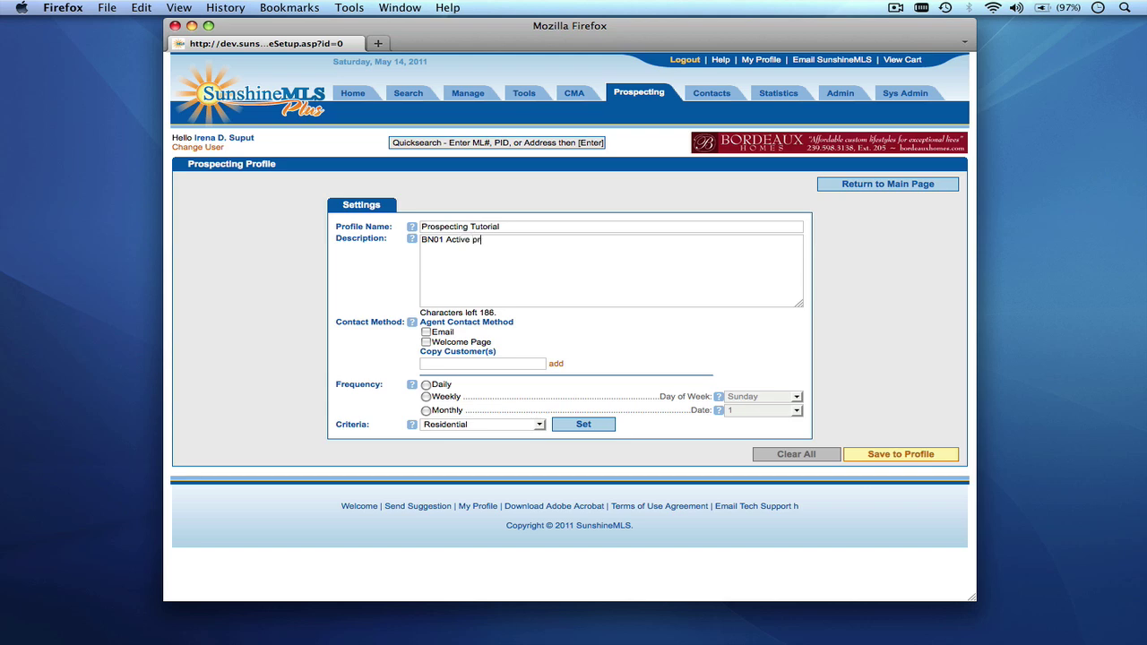
pyautogui.write('operties')
# Step: Set the agent contact method to Email and the frequency to Daily, and start defining Residential criteria for the profile
pyautogui.click(427, 333)
pyautogui.click(427, 385)
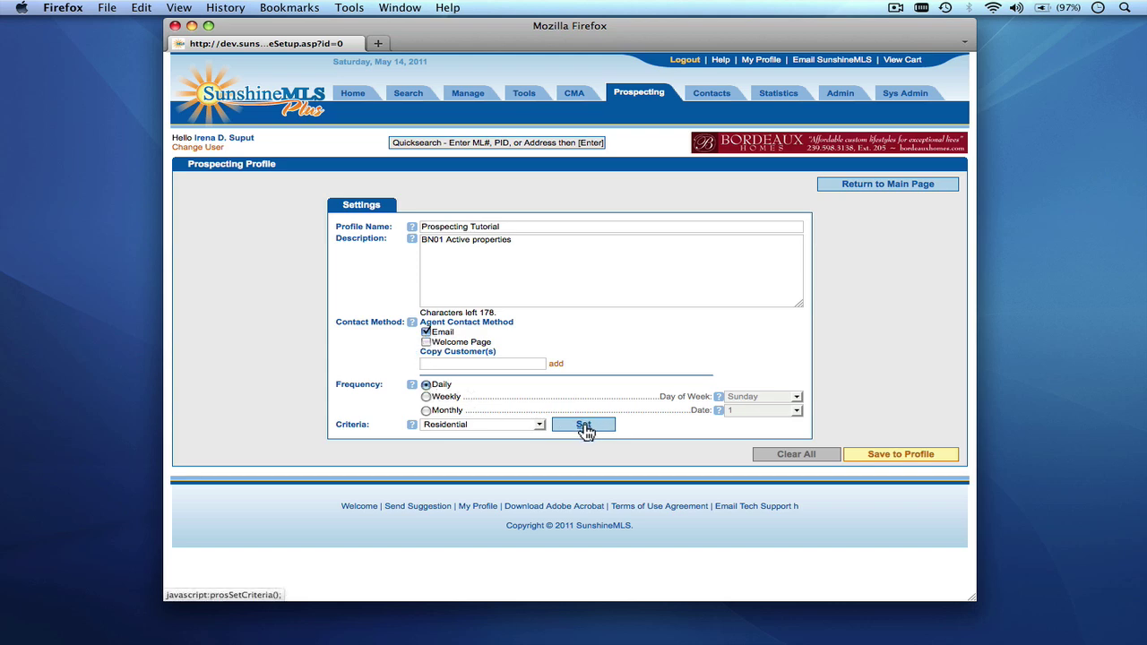
pyautogui.click(539, 426)
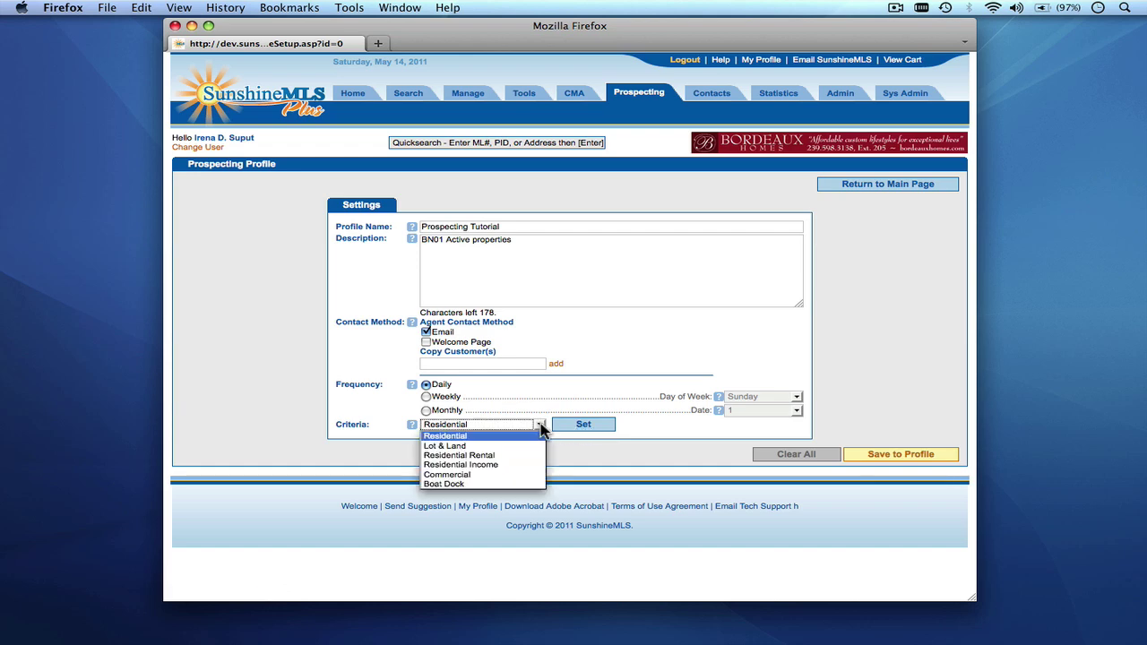
pyautogui.click(541, 431)
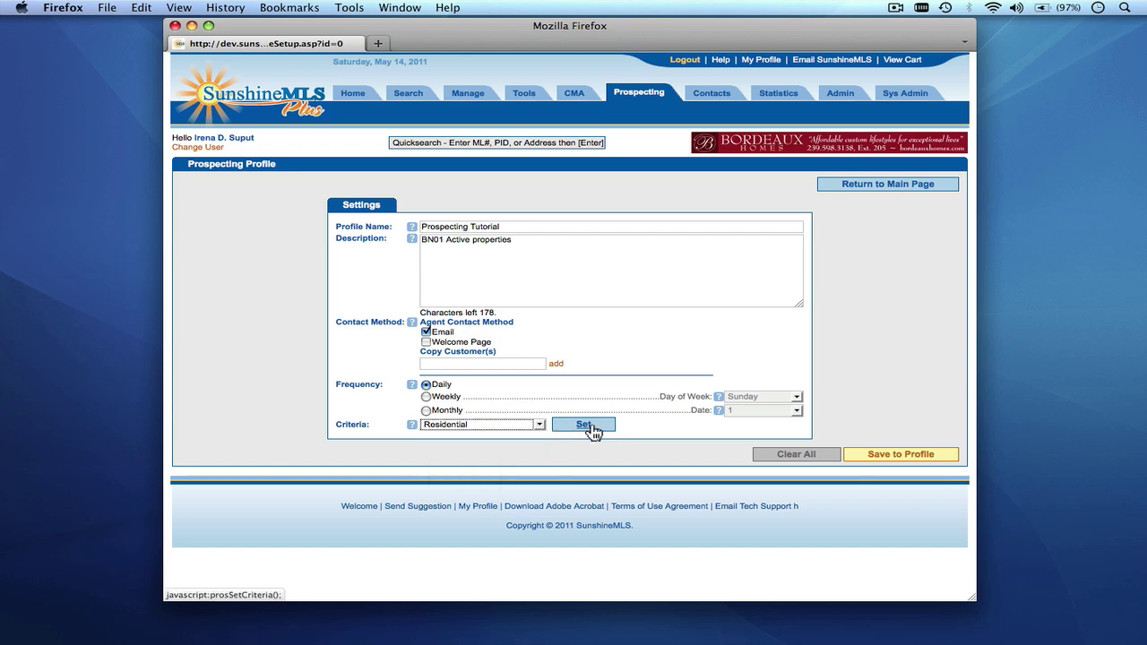
pyautogui.click(578, 425)
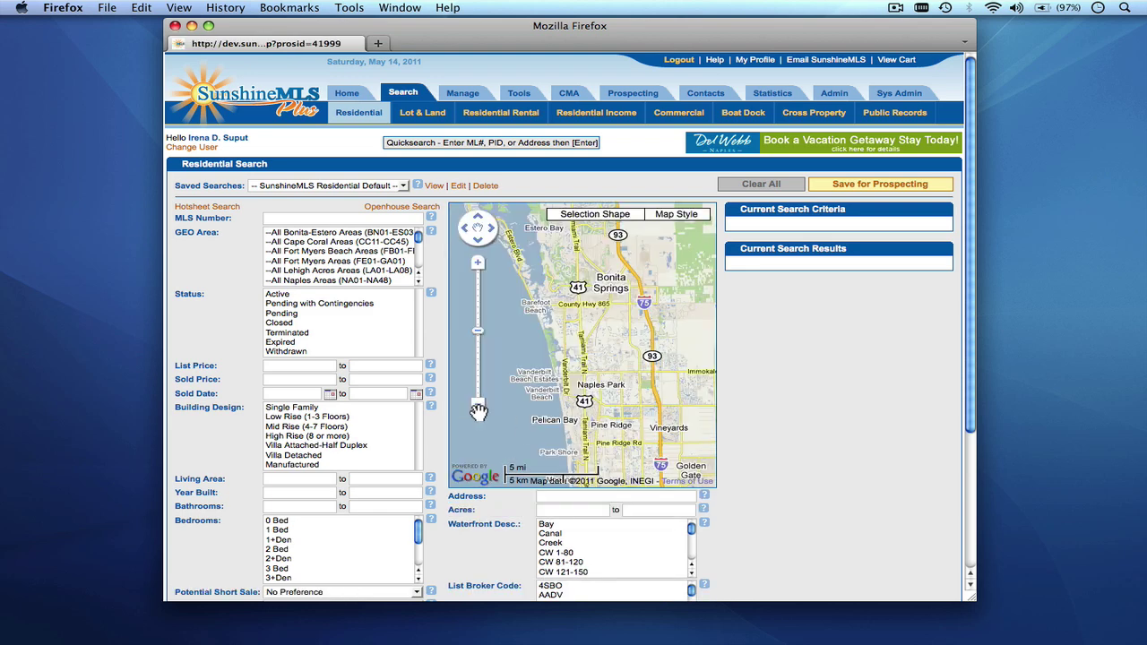
# Step: Set the search criteria to GEO area BN01 - Bonita Beach and status Active, and save them for prospecting
pyautogui.click(351, 280)
pyautogui.press('Down')
pyautogui.press('Down')
pyautogui.press('Down')
pyautogui.press('Down')
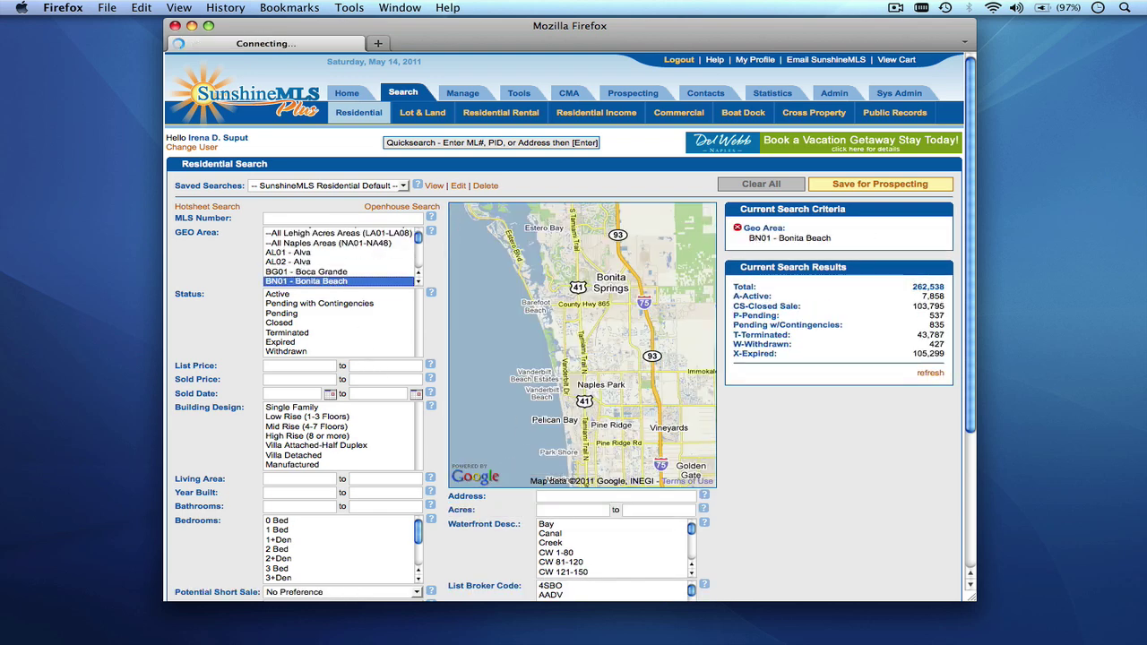
pyautogui.click(284, 296)
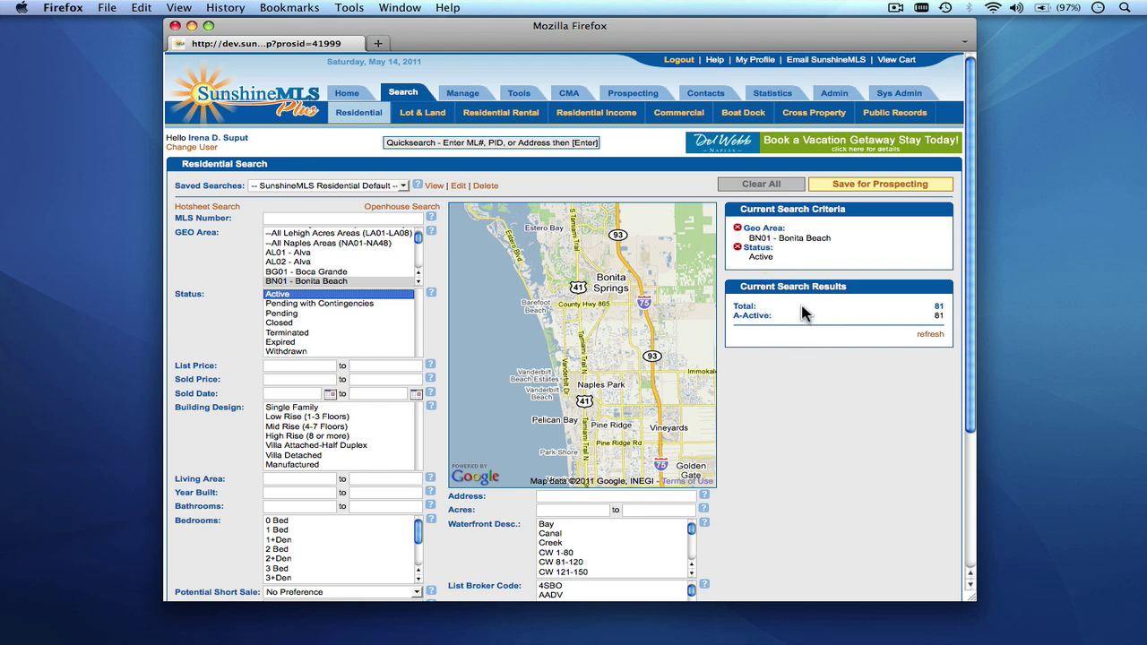
pyautogui.click(880, 184)
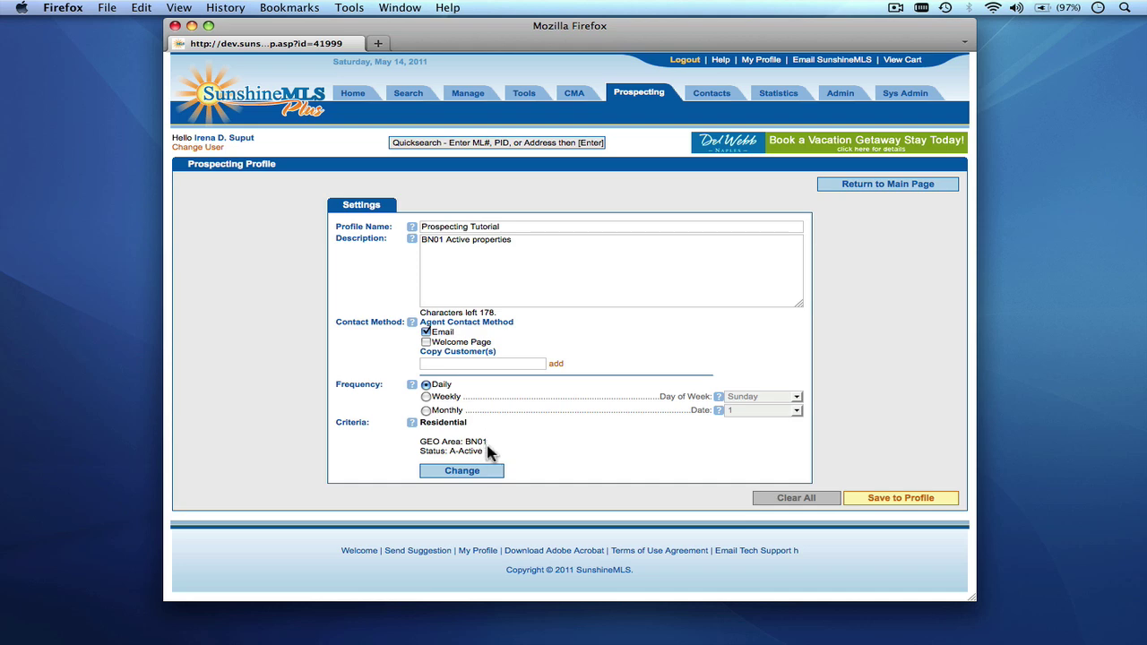
# Step: Add the agent's Gmail test contact as the copied customer and save the profile
pyautogui.click(444, 364)
pyautogui.write('iren')
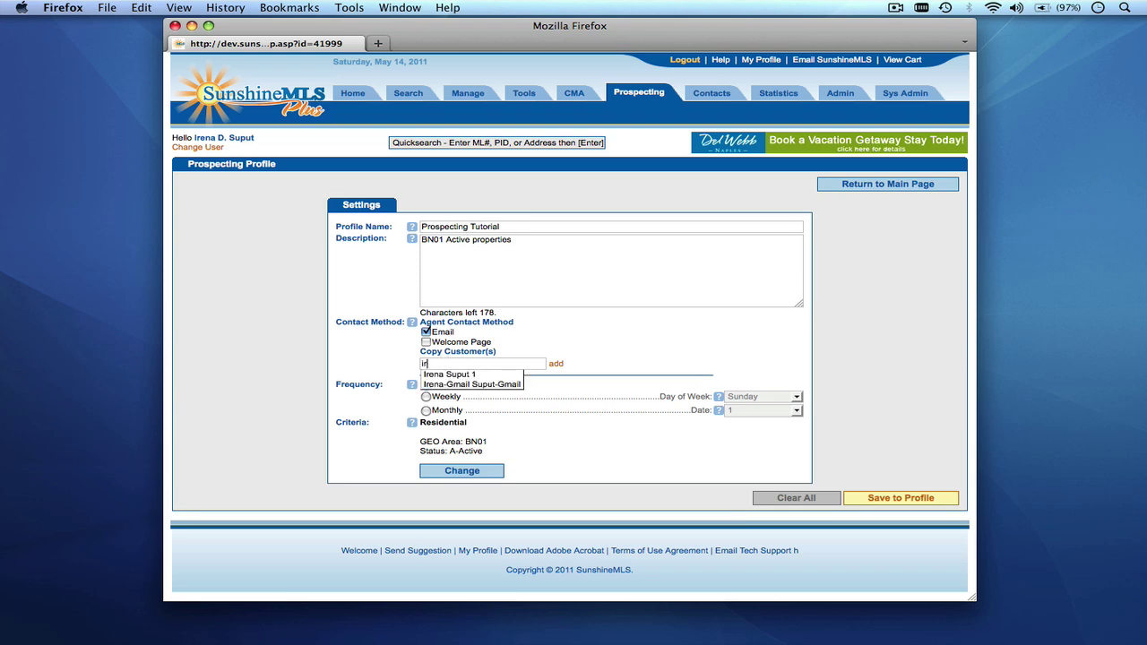
pyautogui.click(464, 387)
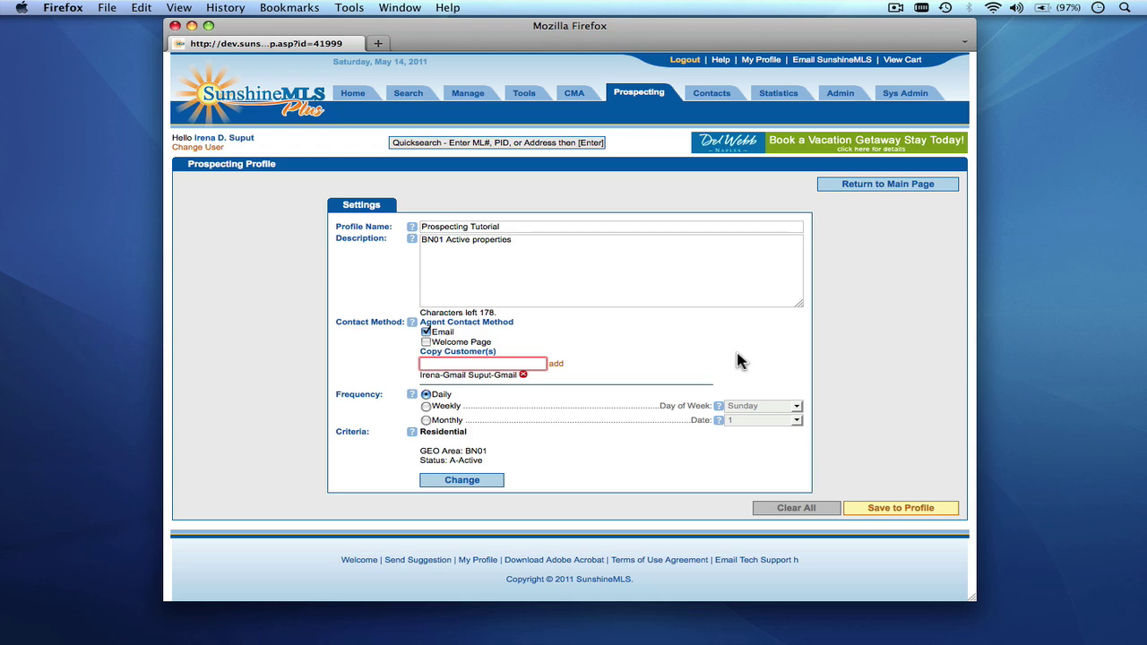
pyautogui.click(901, 511)
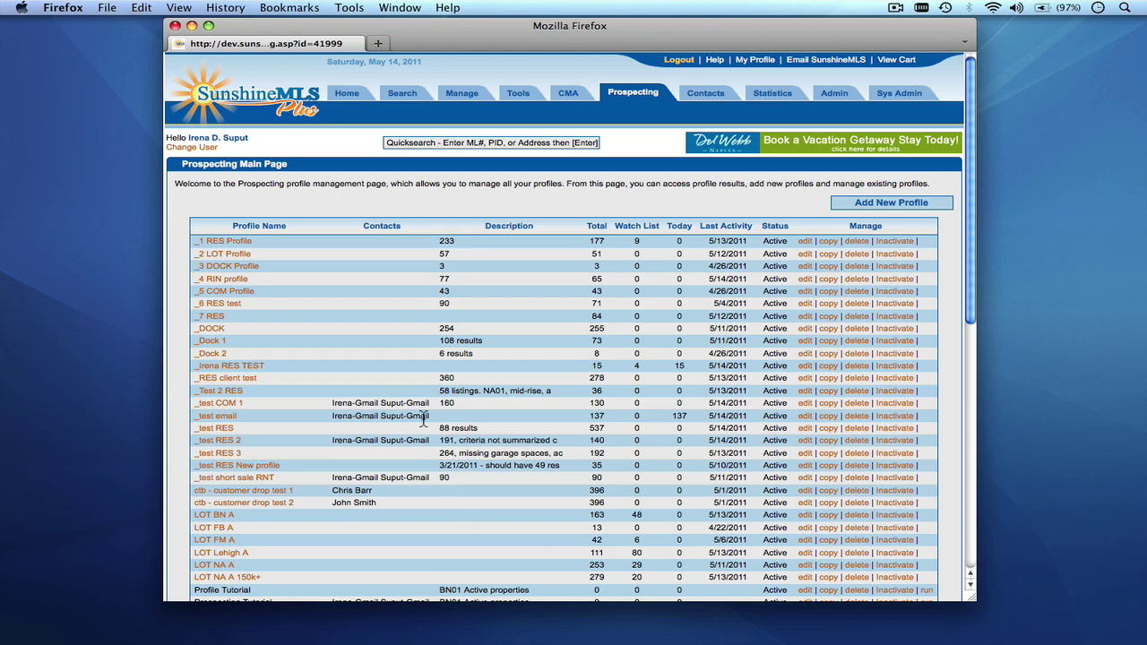
# Step: Find the Prospecting Tutorial profile in the profile list and run it
pyautogui.scroll(-5, 444, 407)
pyautogui.scroll(1, 444, 408)
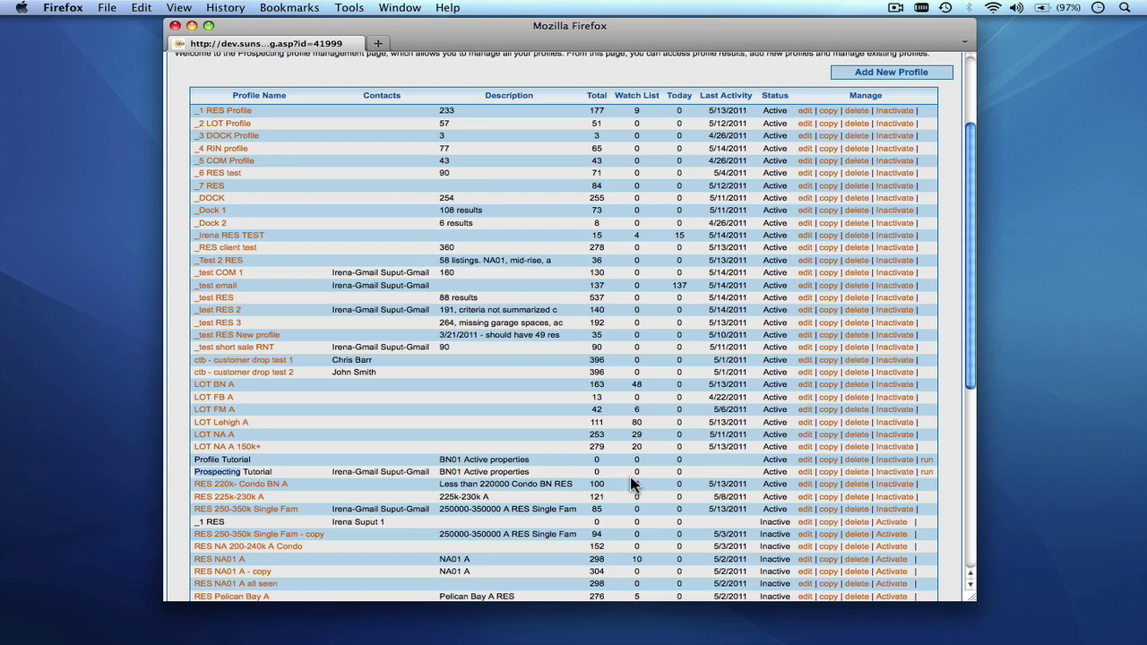
pyautogui.scroll(-3, 666, 469)
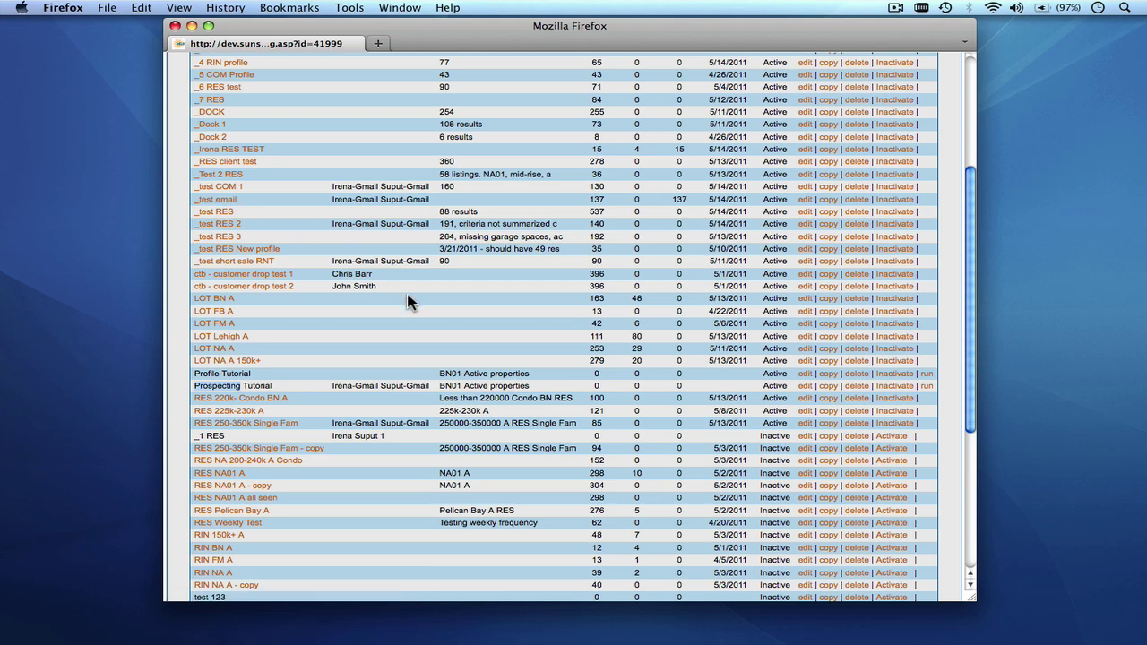
pyautogui.click(927, 386)
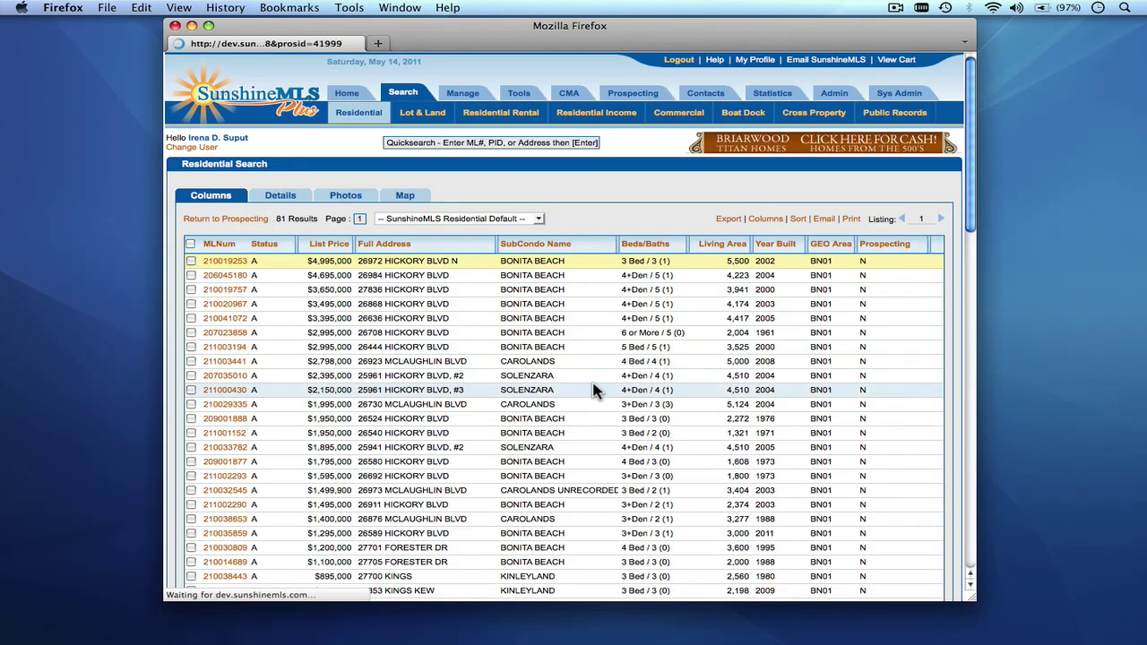
# Step: Examine the profile's listing results and their Prospecting column through to the end of the list
pyautogui.scroll(-2, 593, 390)
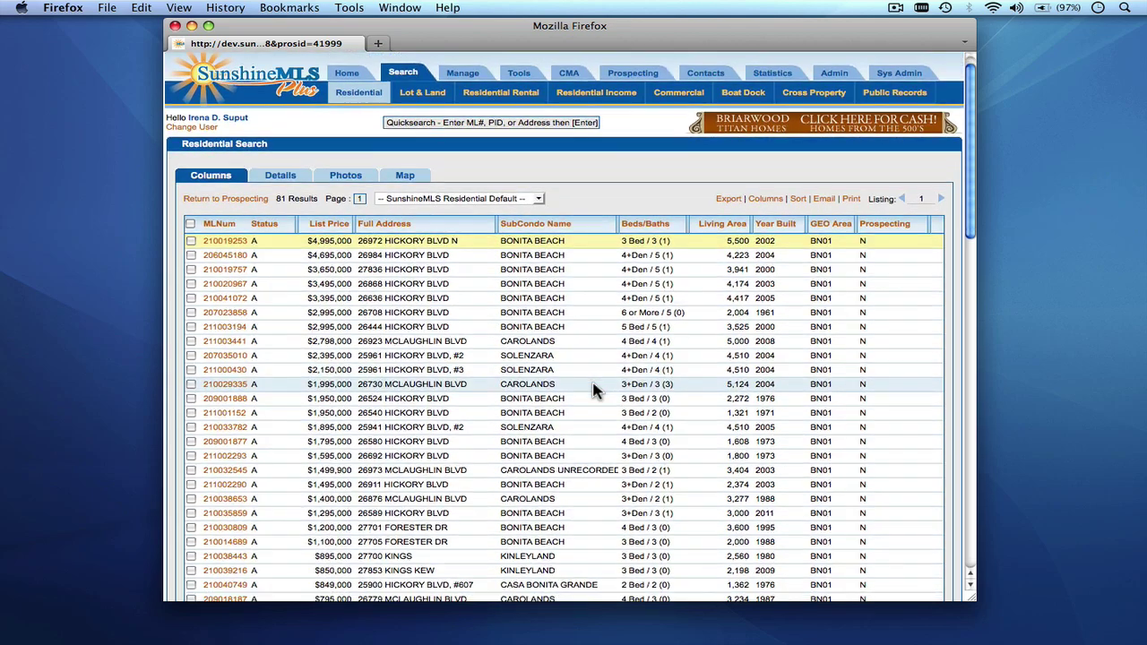
pyautogui.scroll(-5, 593, 390)
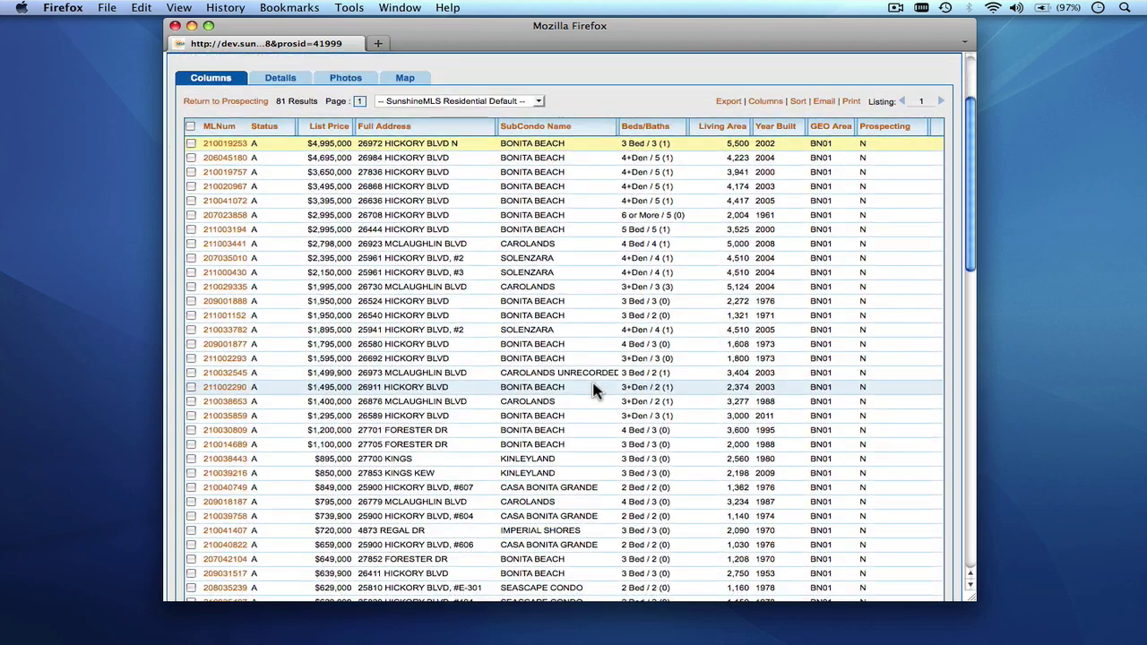
pyautogui.scroll(3, 593, 390)
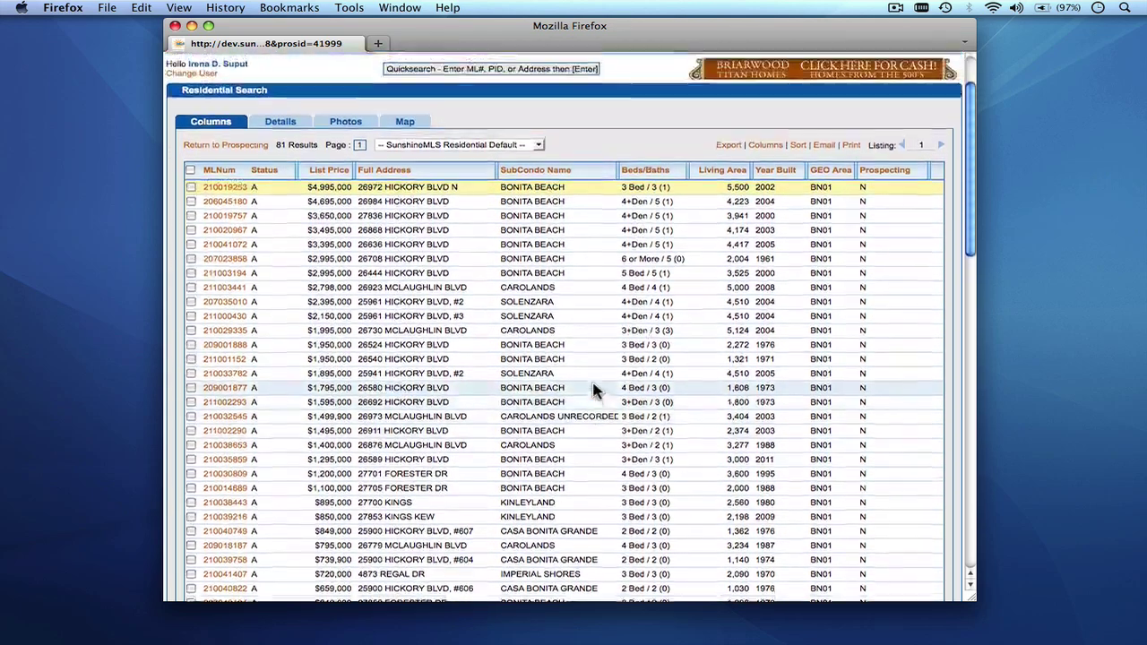
pyautogui.scroll(3, 593, 390)
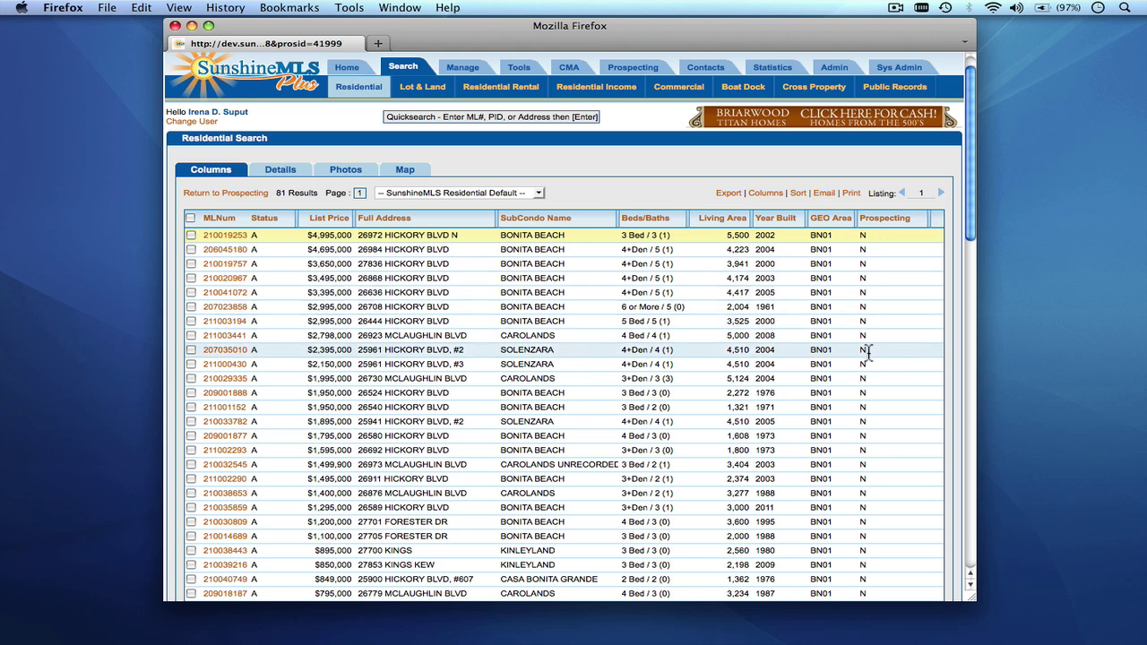
pyautogui.scroll(-5, 868, 354)
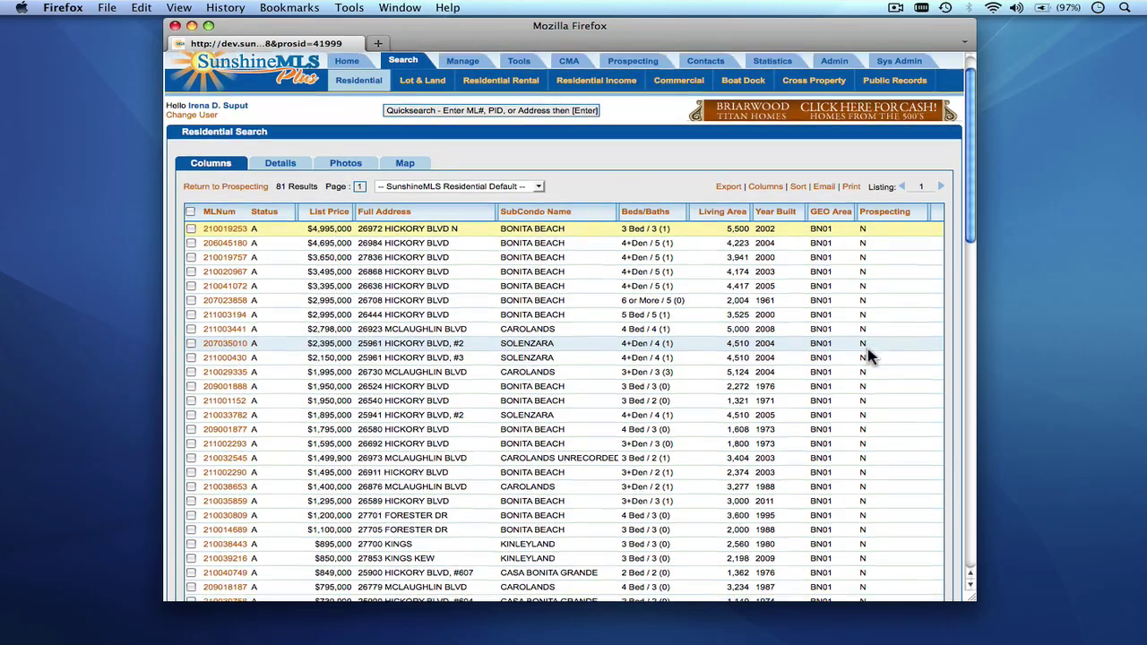
pyautogui.scroll(-20, 868, 354)
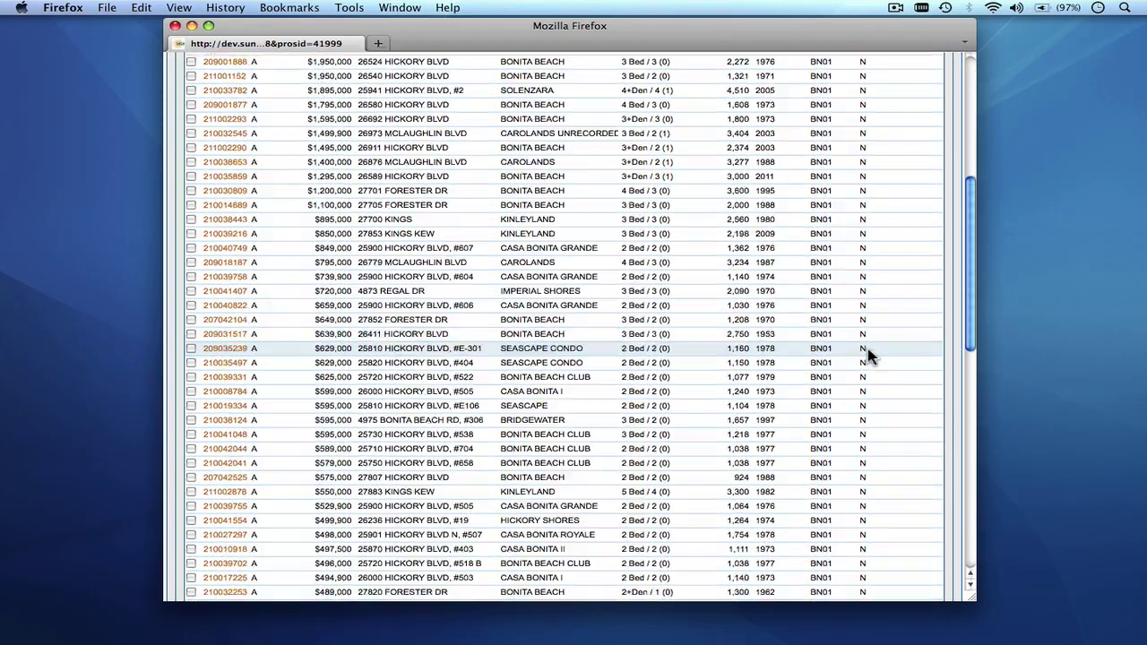
pyautogui.scroll(-1, 869, 351)
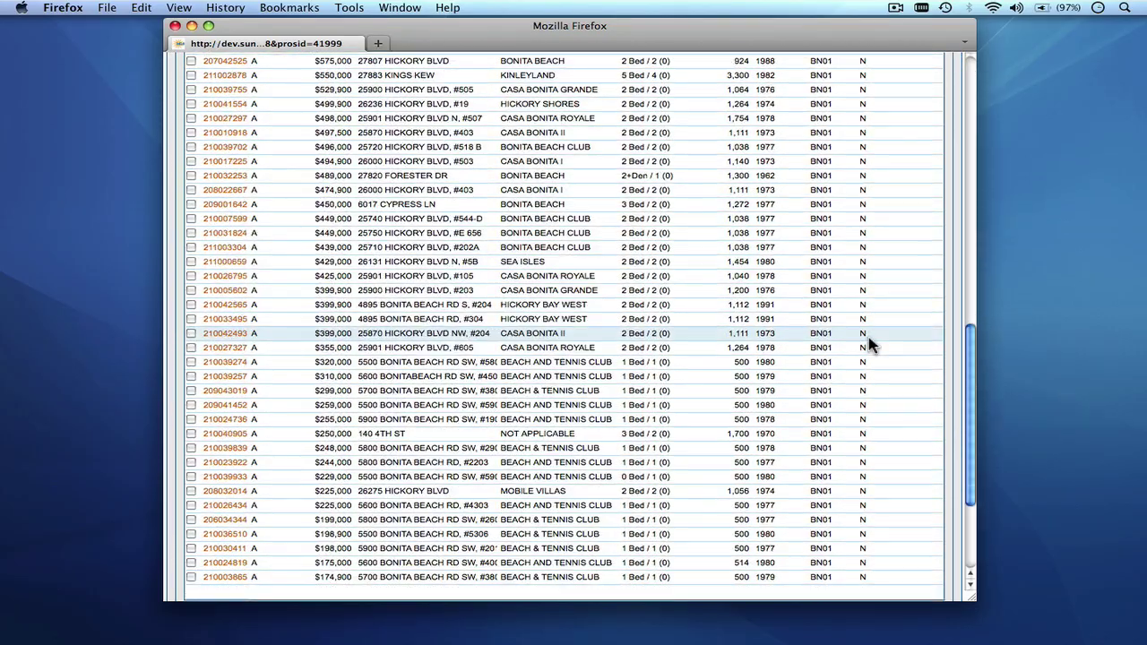
pyautogui.scroll(-5, 868, 346)
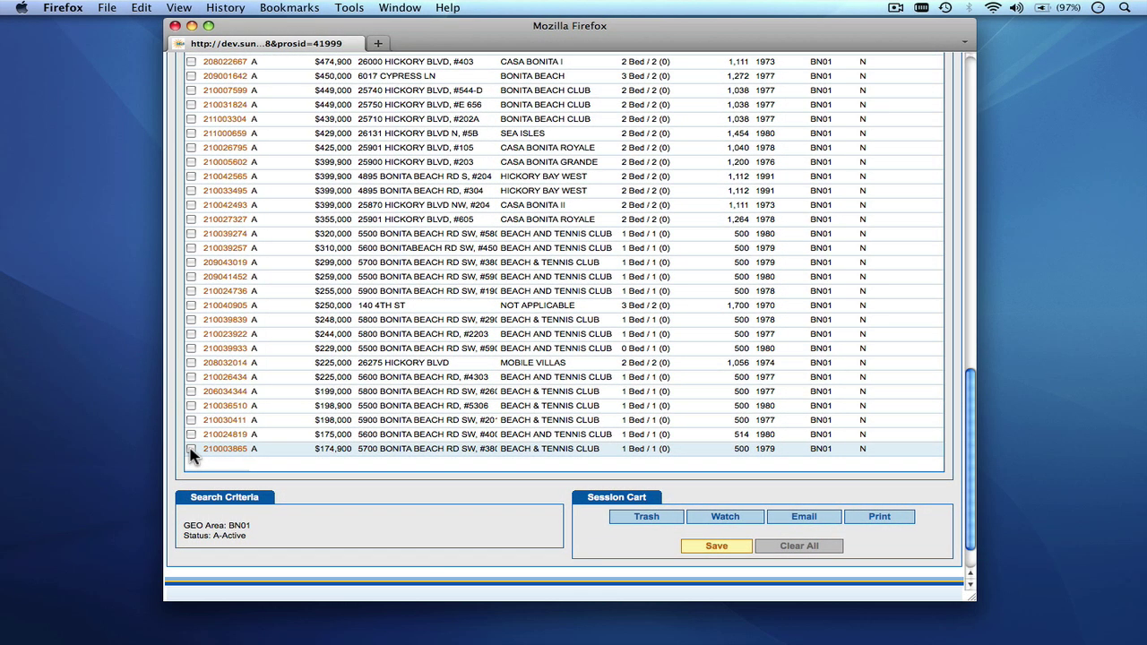
# Step: Select the four listings priced $175,000, $198,000, $198,900 and $199,000 and put them on the watch list
pyautogui.click(191, 448)
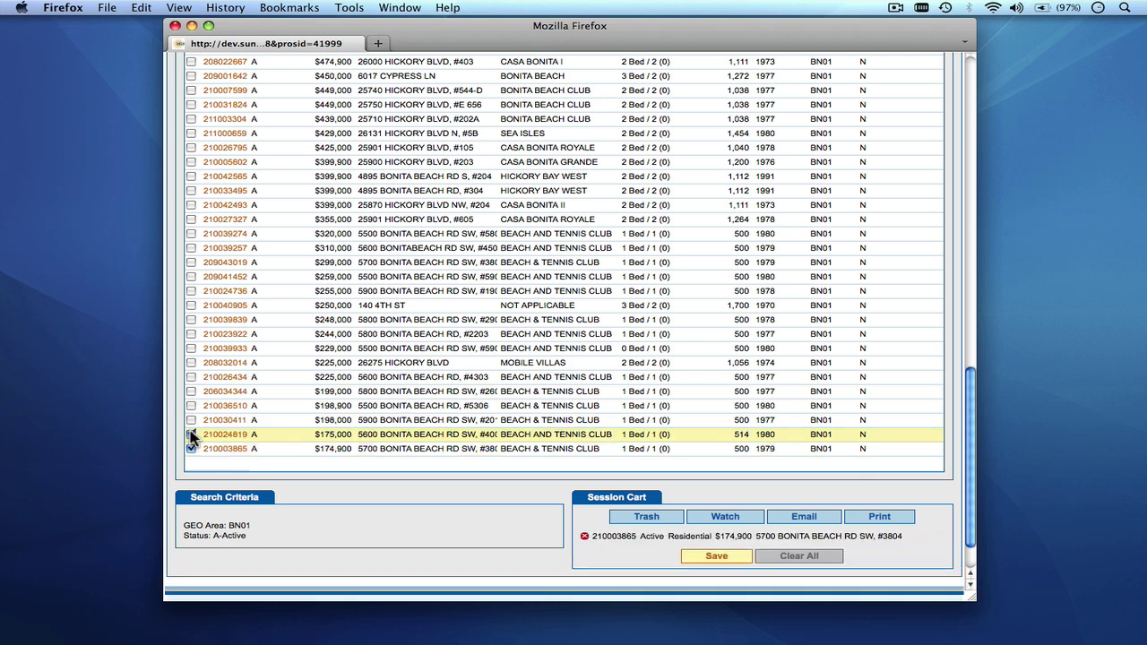
pyautogui.click(191, 434)
pyautogui.click(191, 419)
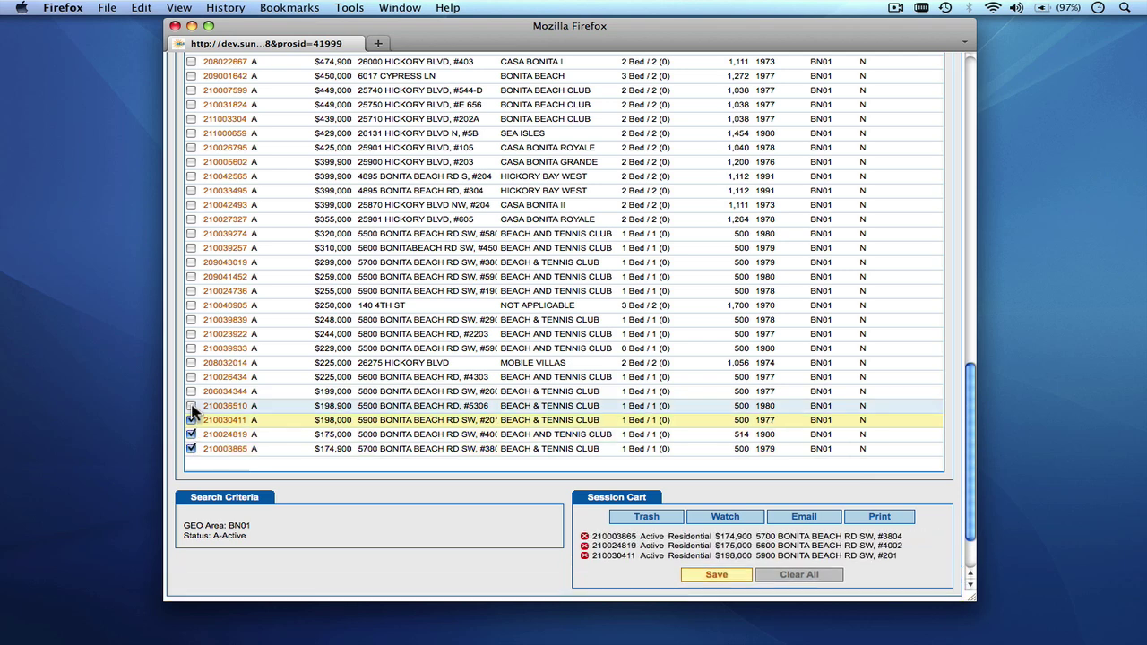
pyautogui.click(191, 405)
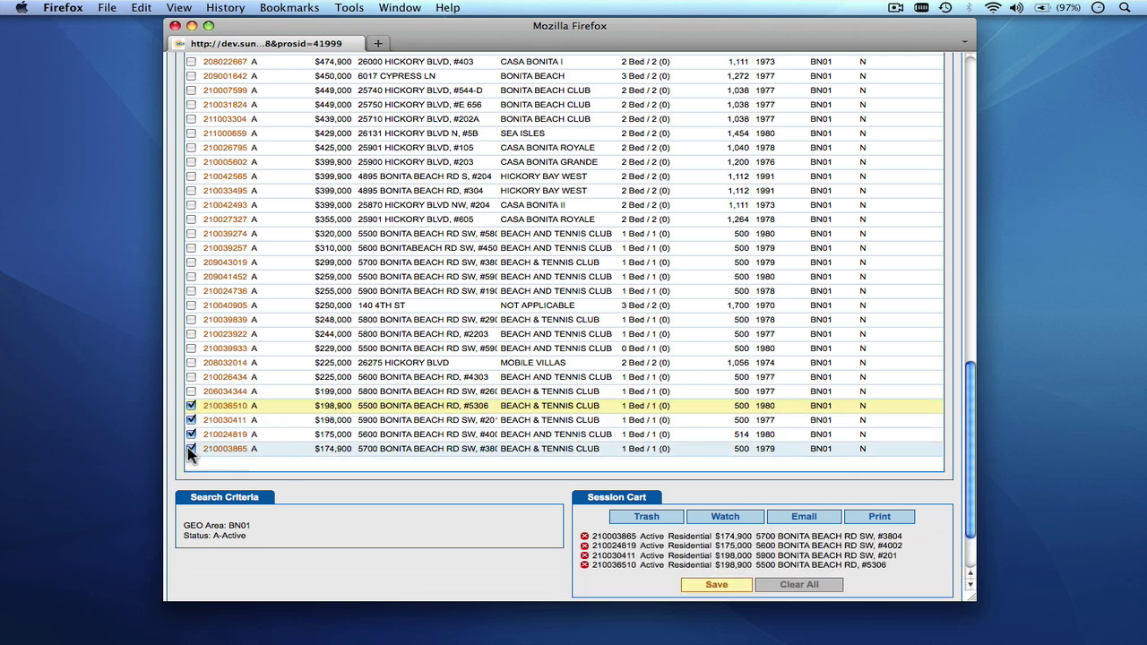
pyautogui.click(190, 448)
pyautogui.click(191, 391)
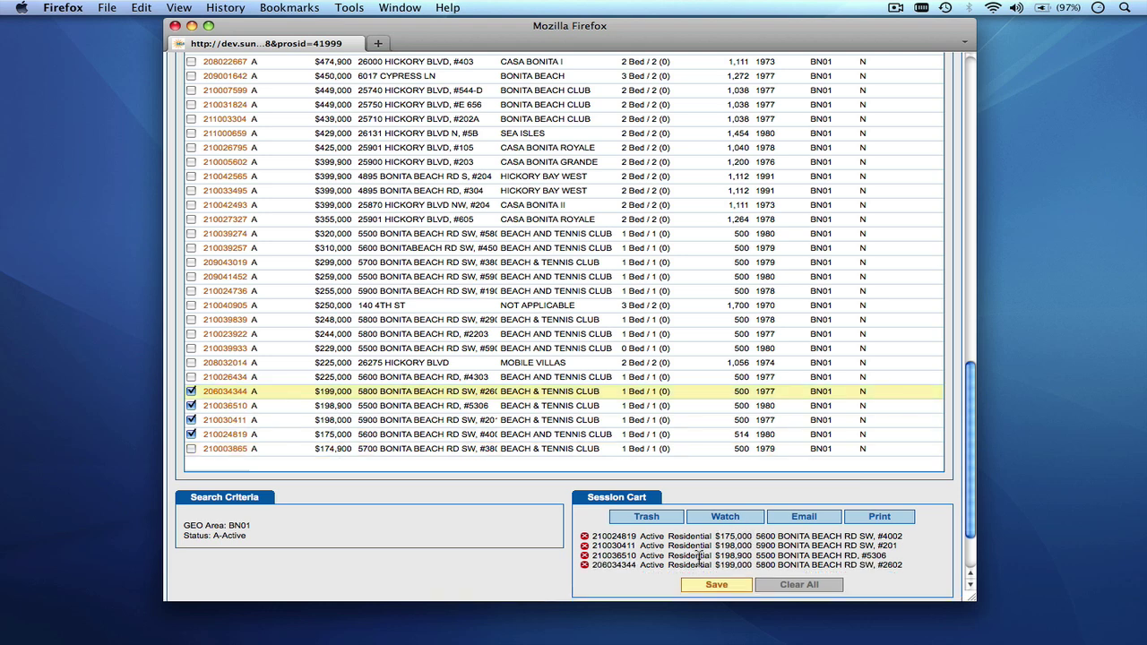
pyautogui.click(726, 518)
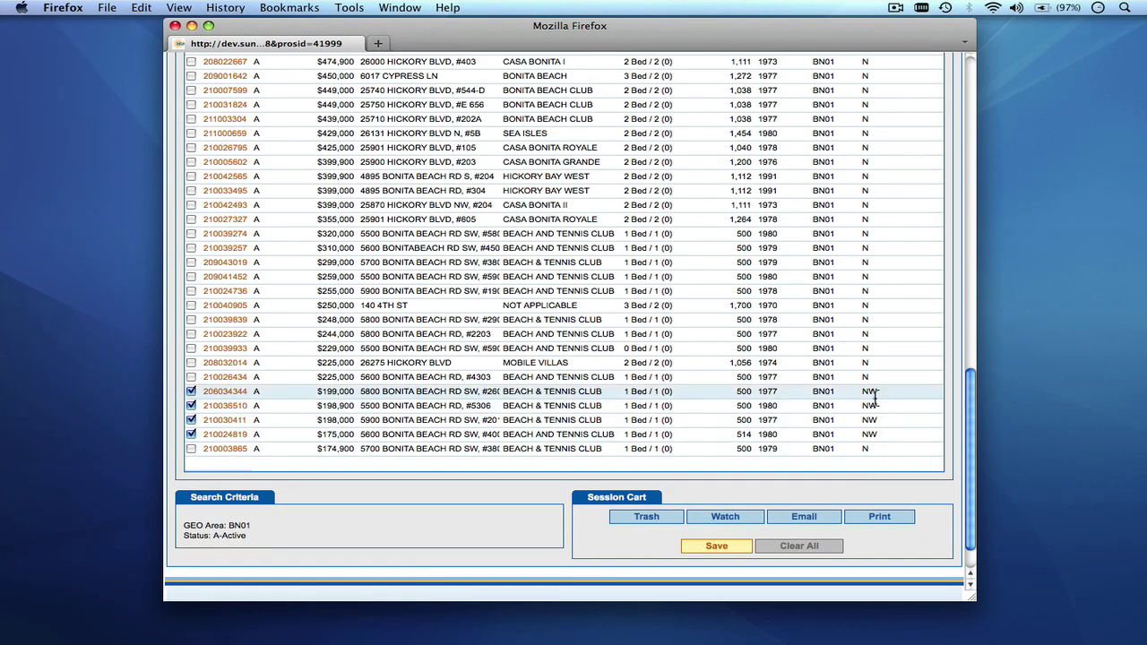
# Step: Deselect the four listings marked NW in the results
pyautogui.click(191, 435)
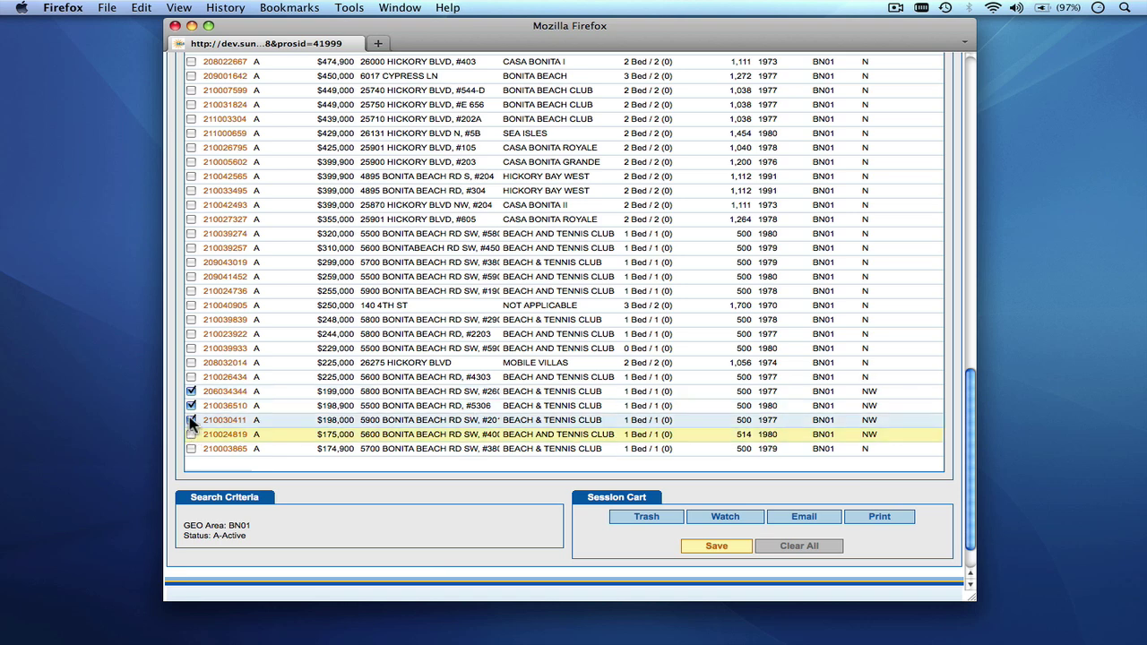
pyautogui.click(191, 420)
pyautogui.click(191, 406)
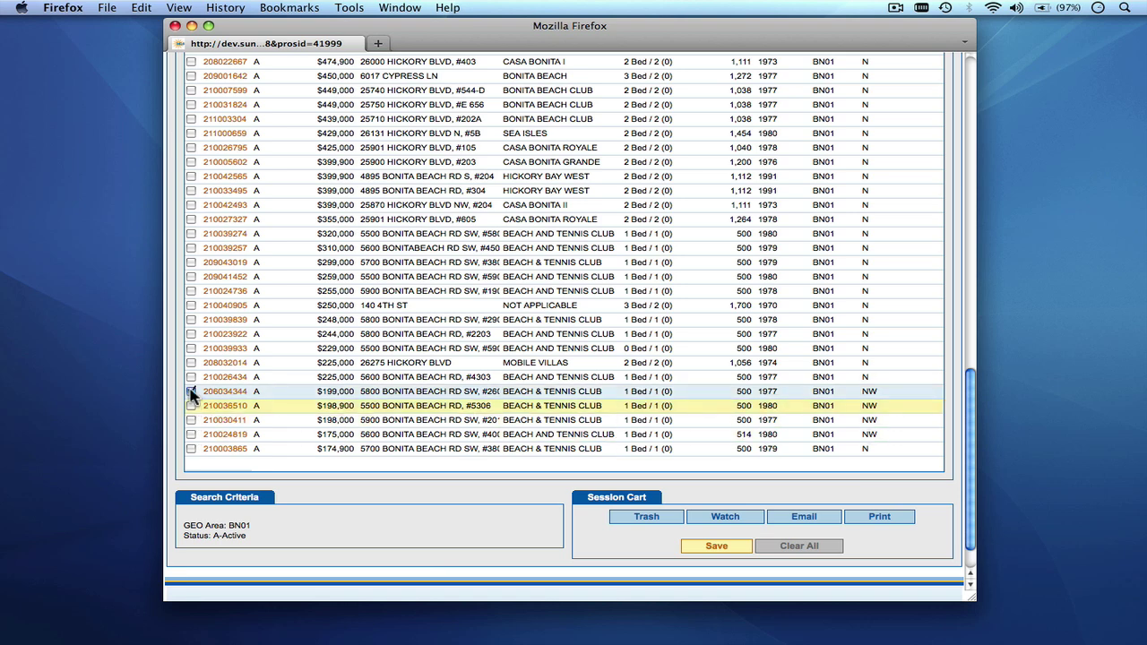
pyautogui.click(191, 392)
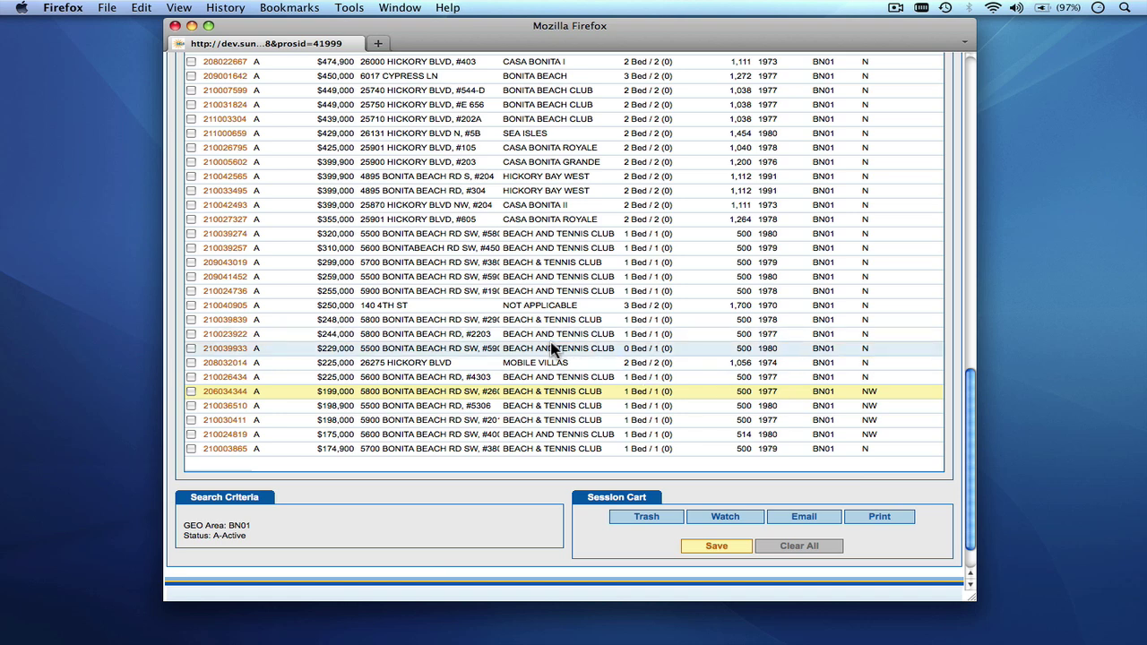
# Step: Select the three-bedroom listing priced at $250,000 and trash it from the profile results
pyautogui.click(191, 306)
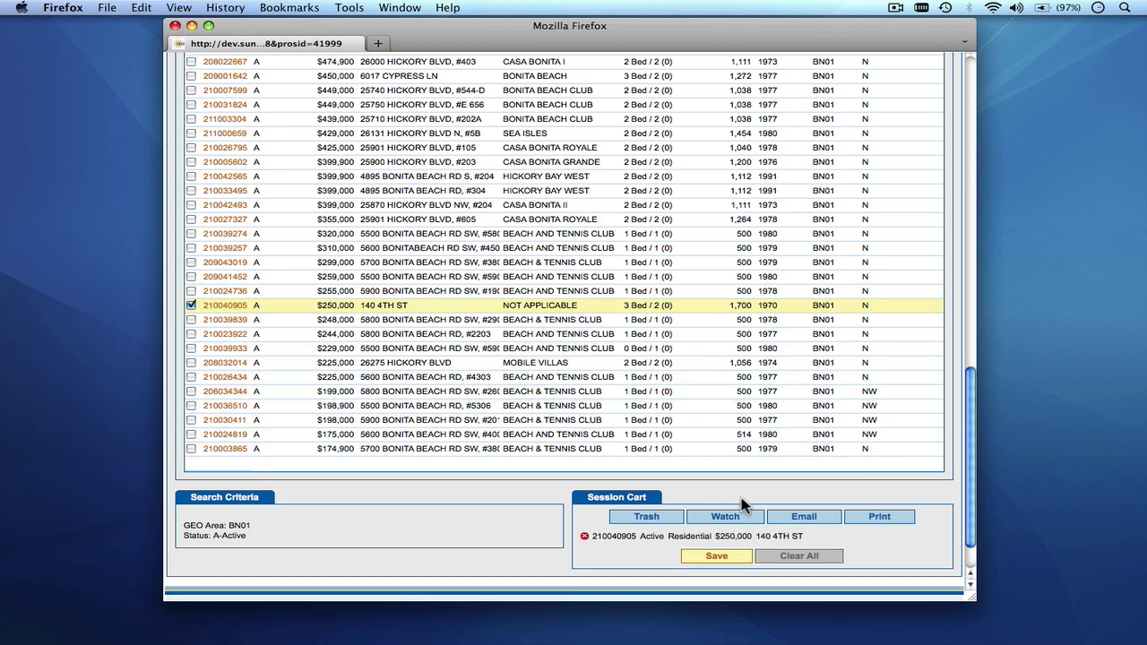
pyautogui.click(647, 518)
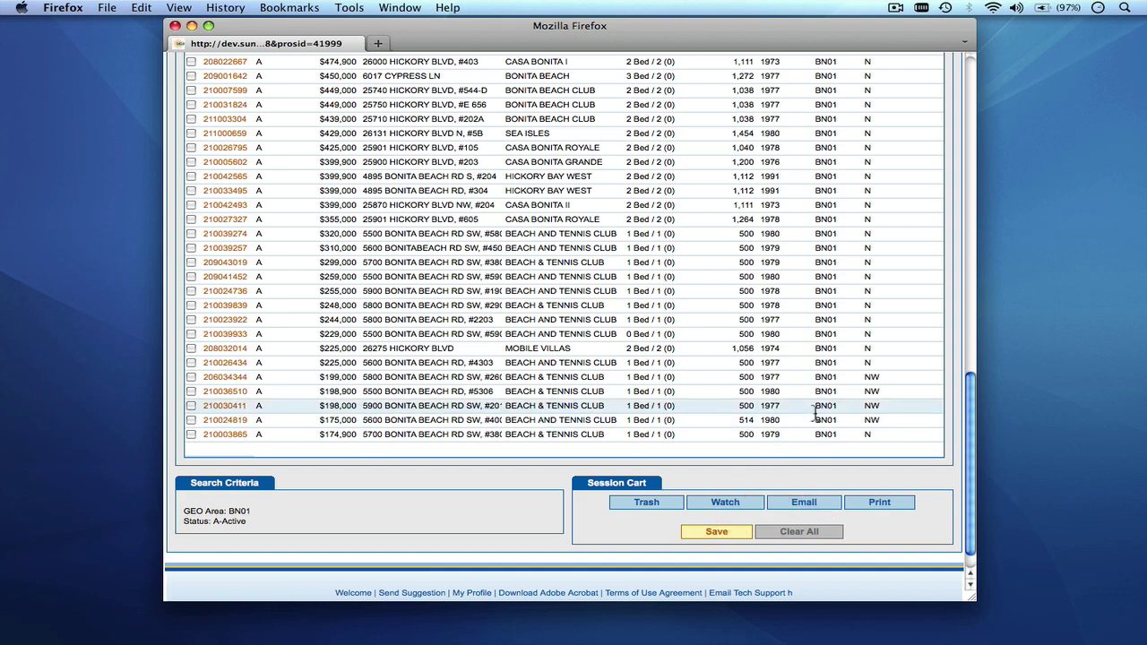
pyautogui.scroll(15, 815, 413)
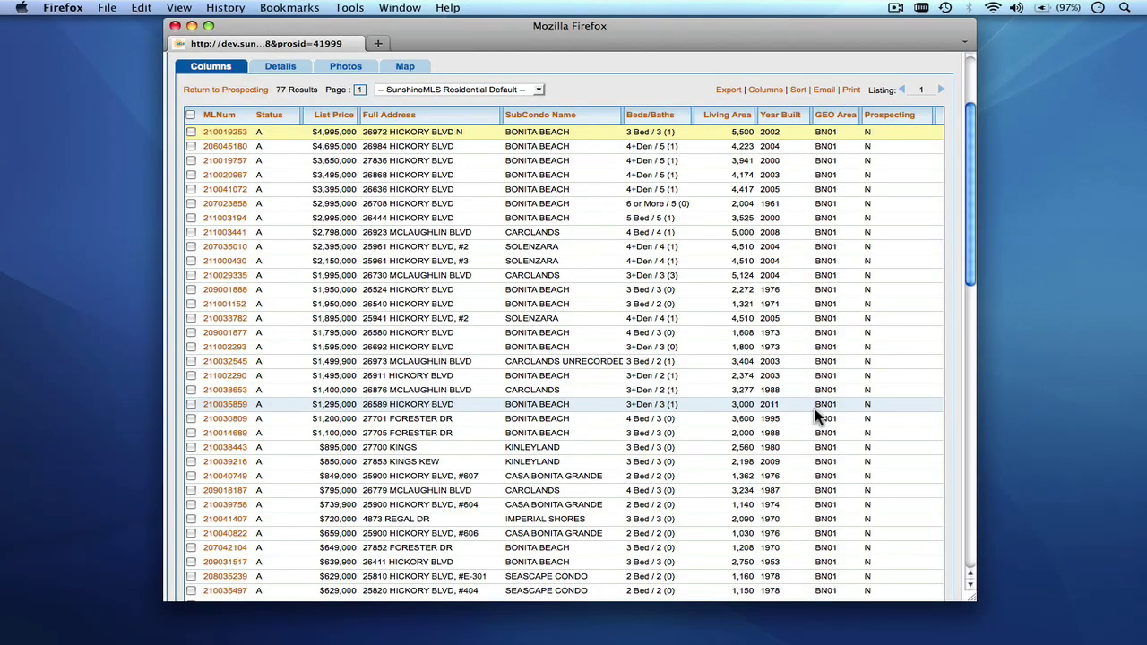
pyautogui.scroll(3, 815, 412)
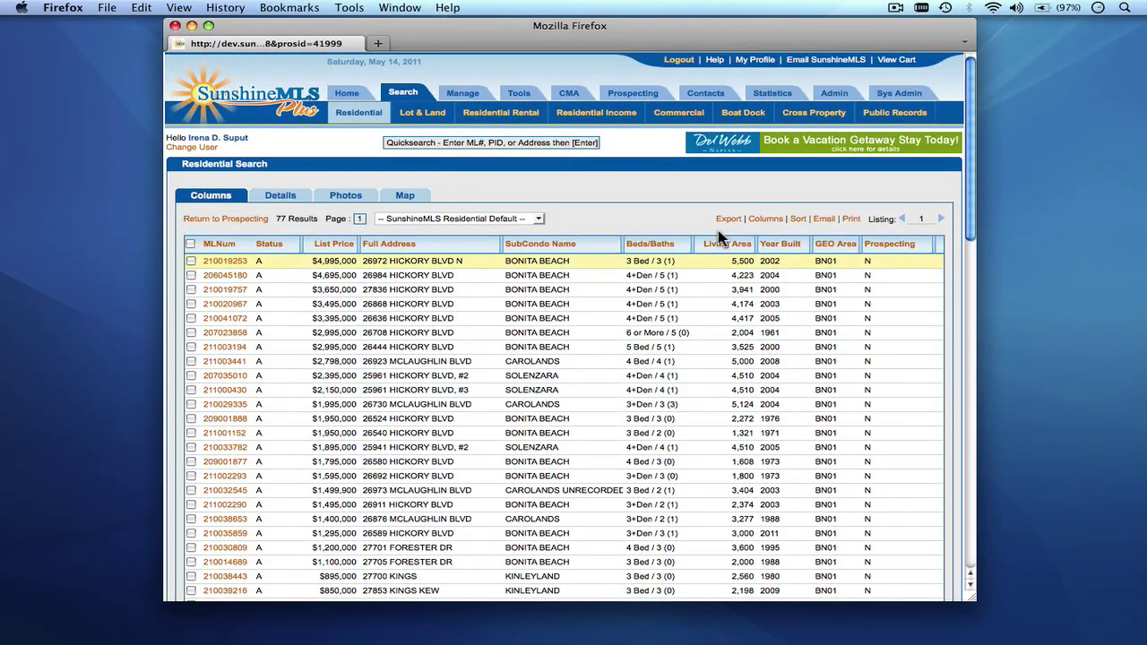